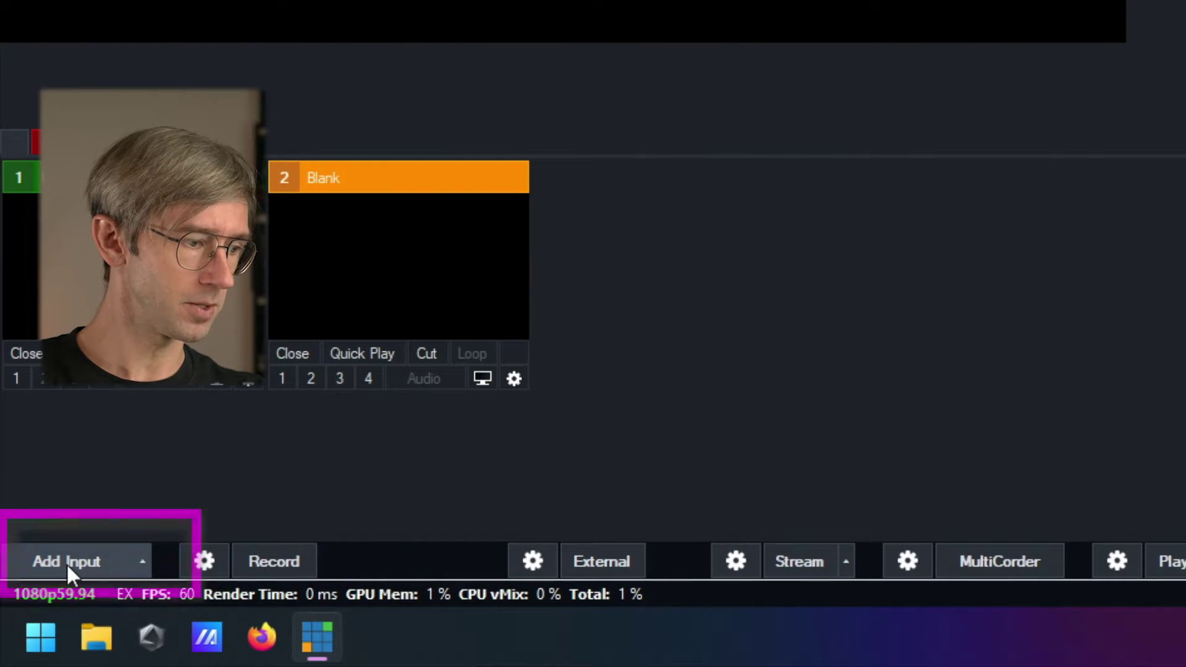
Add a Title 4- Bright title input and type a new headline into it.
click(66, 562)
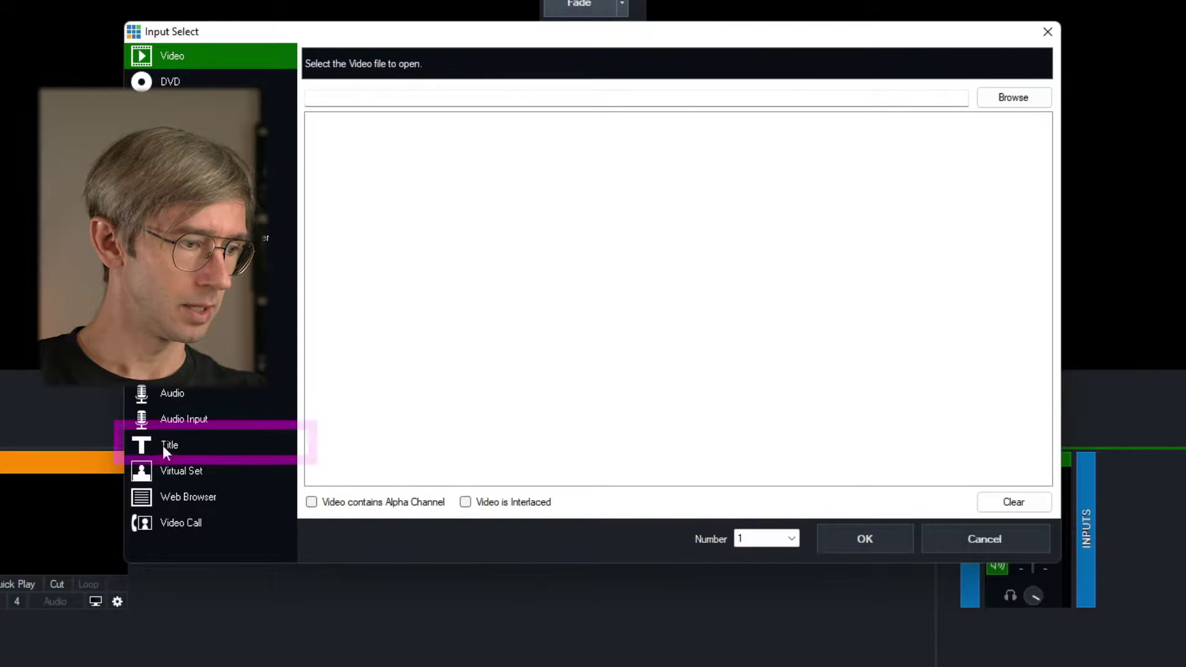
click(165, 450)
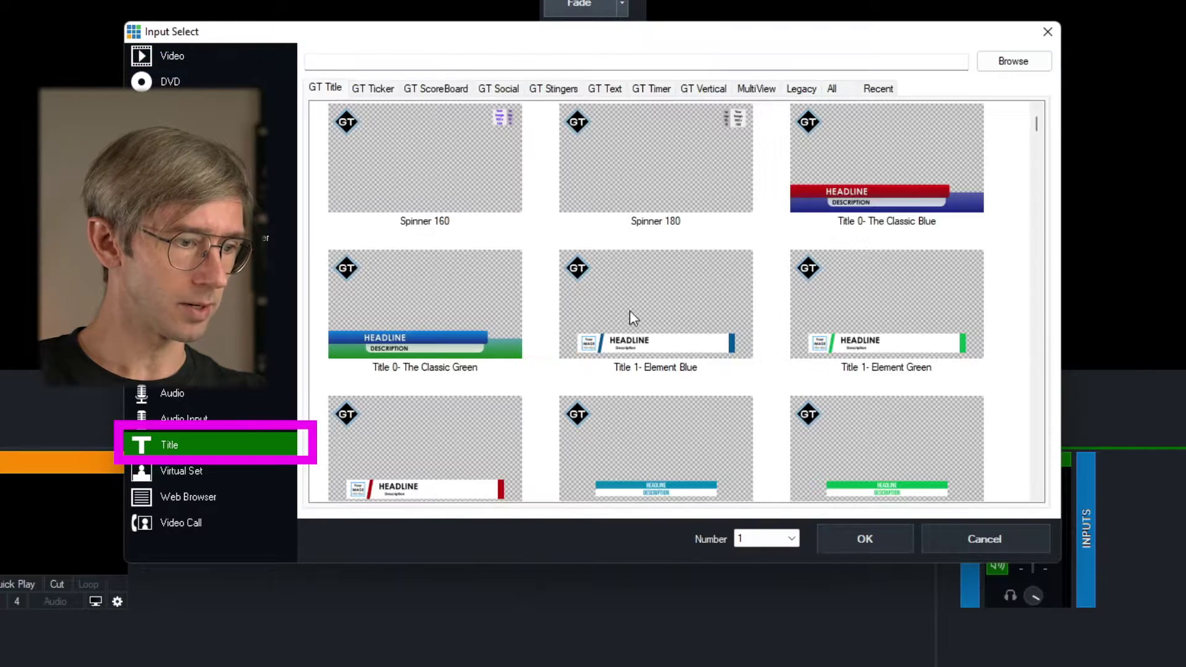
scroll(794, 241, down, 5)
click(655, 336)
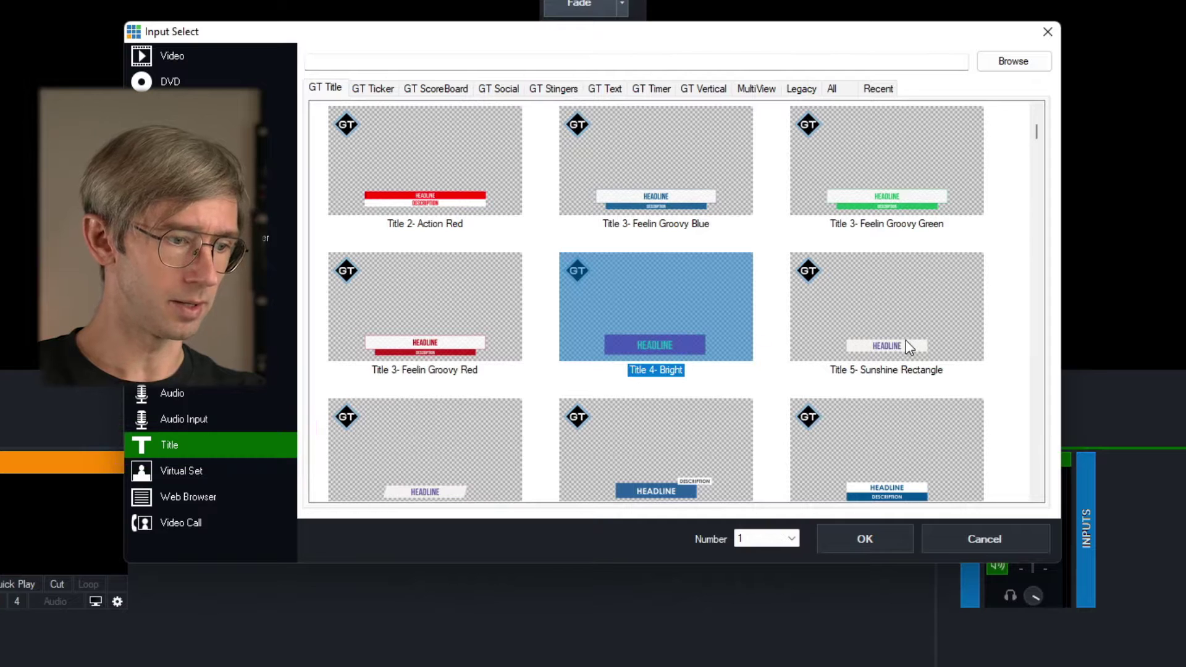
click(884, 533)
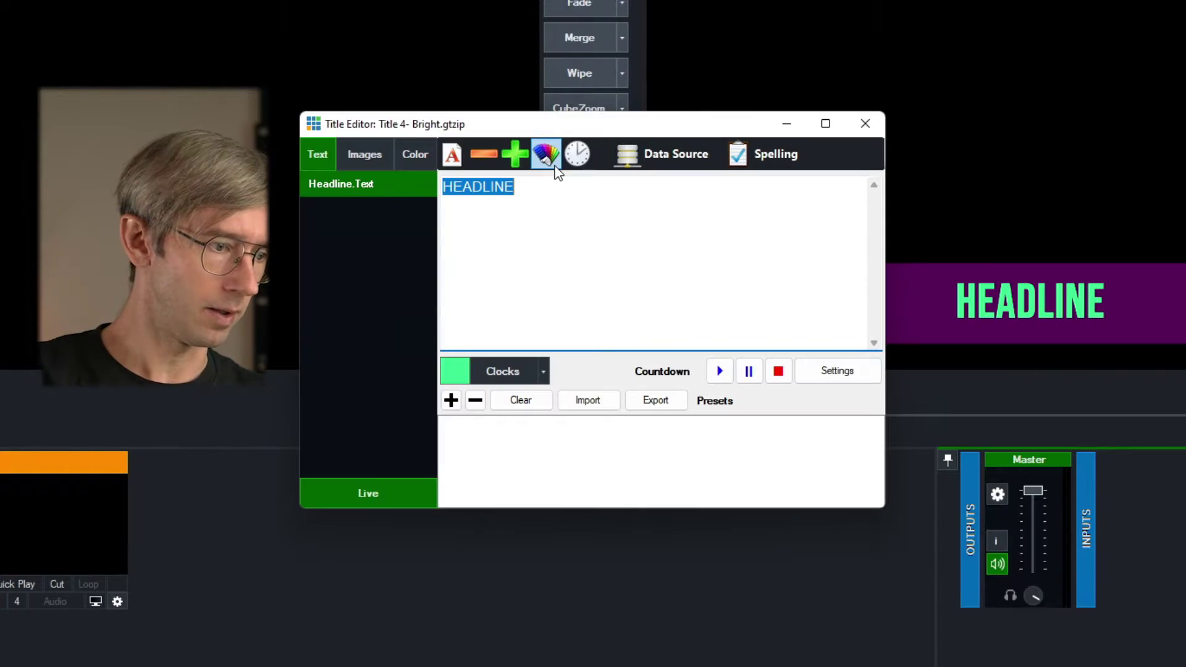
text(Tim does it)
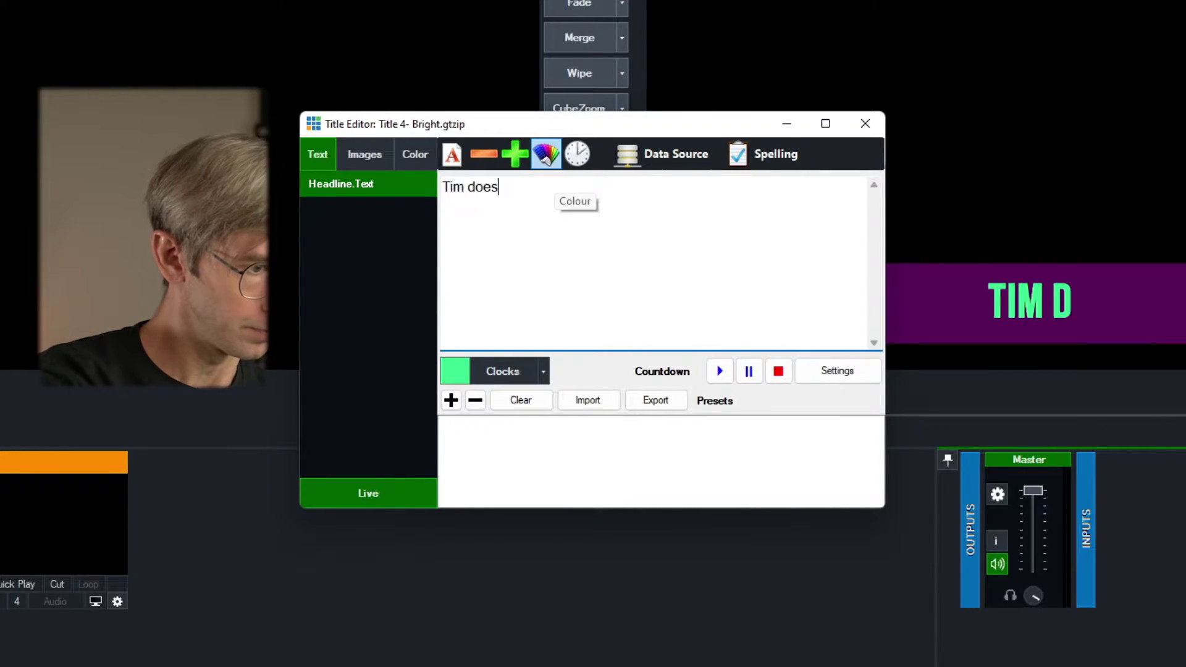
text( again!)
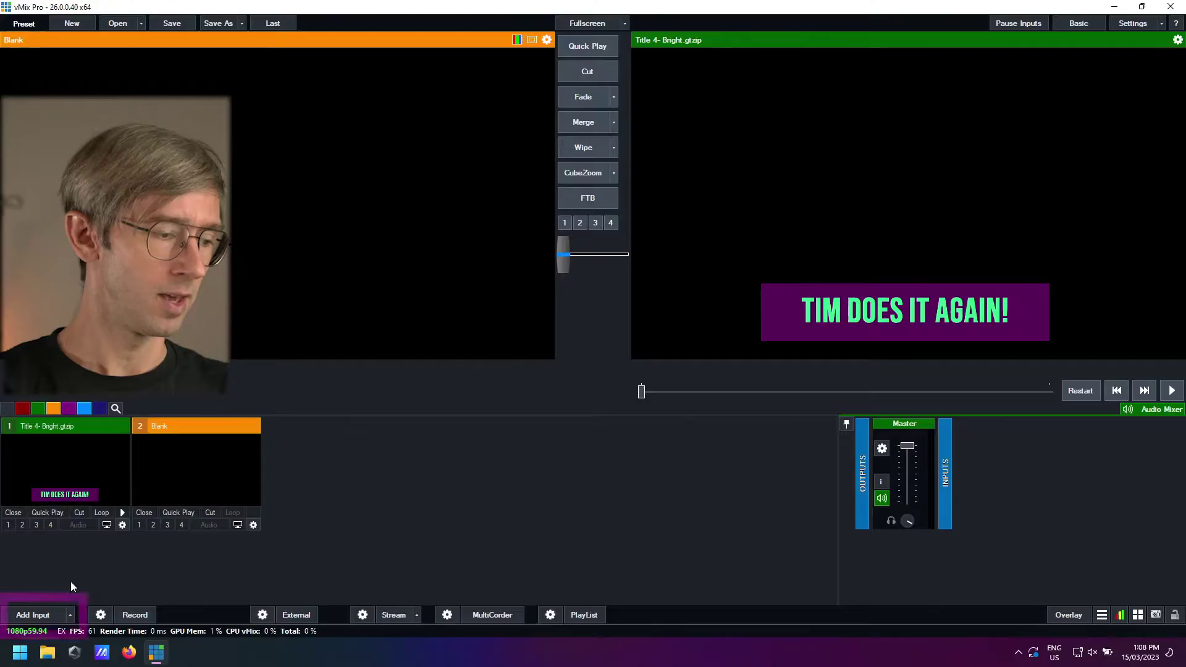
Add a Transparent colour input and cut it to Program, sending the title back to Preview.
click(36, 616)
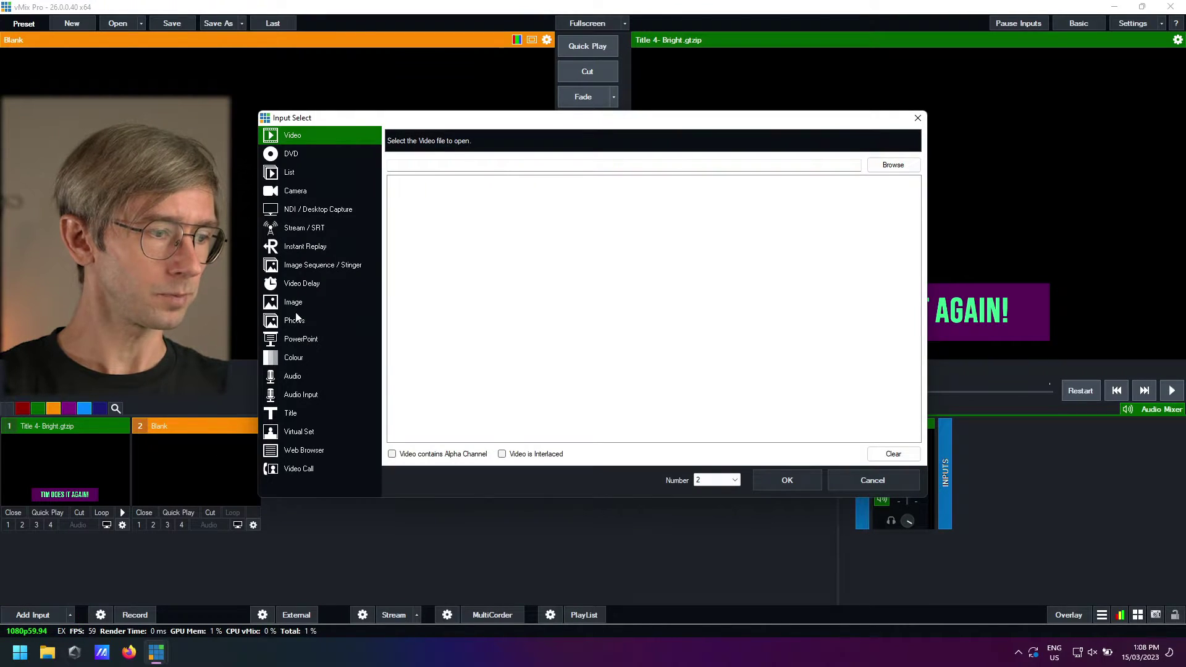
click(300, 357)
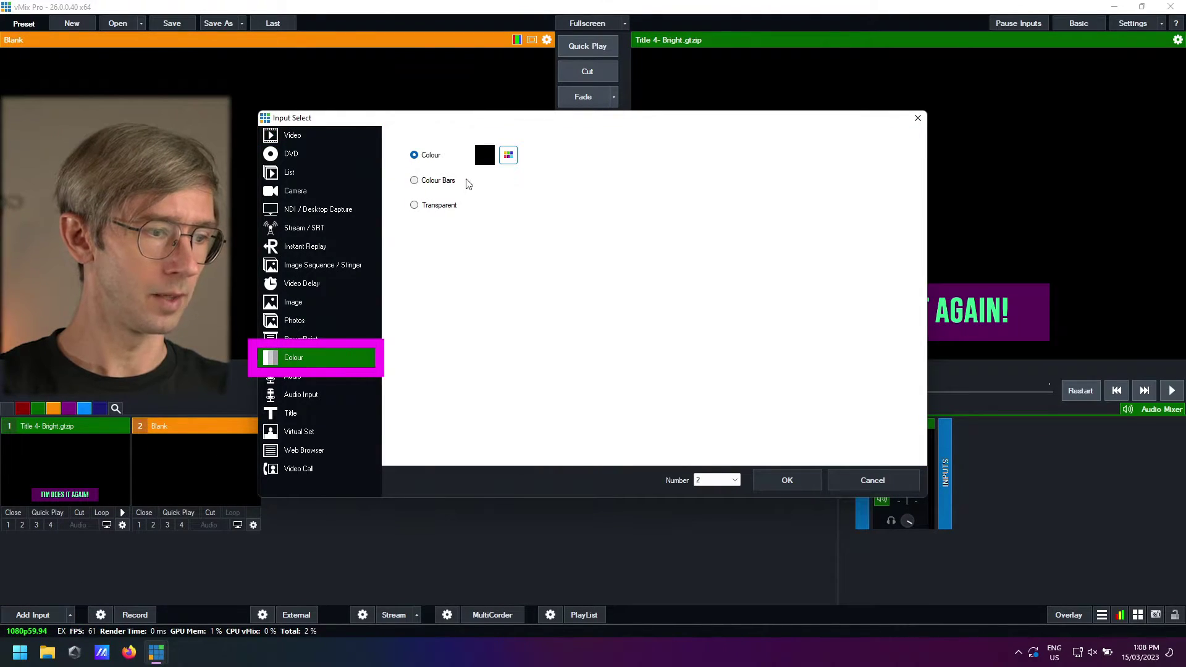
click(420, 205)
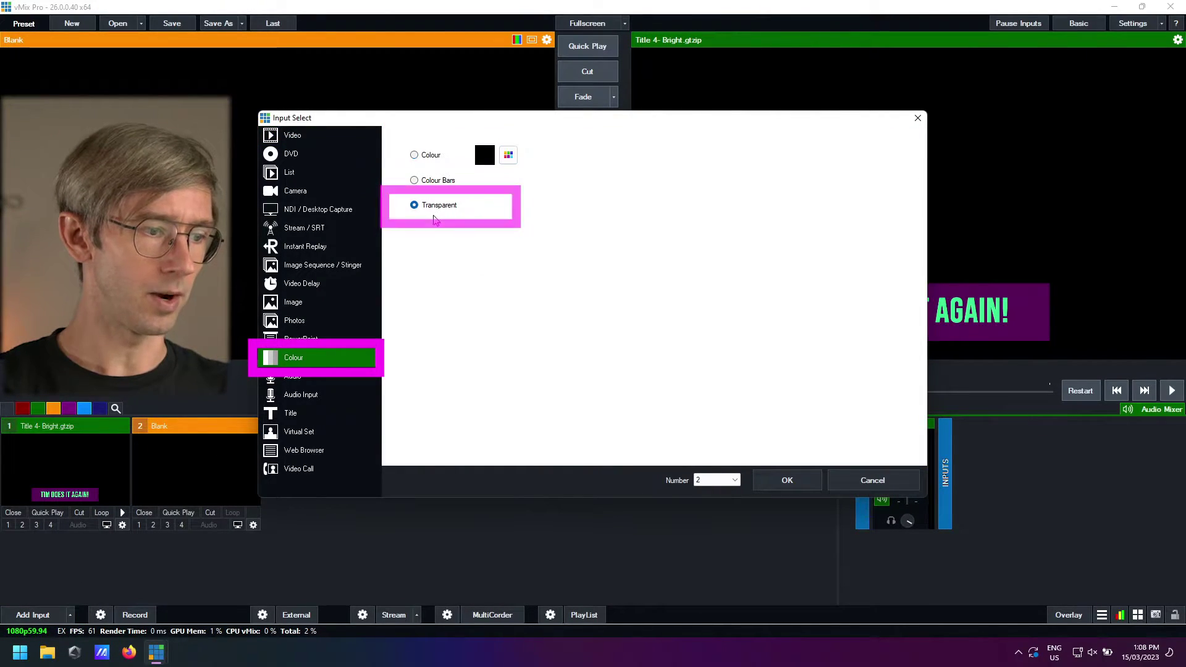
click(784, 483)
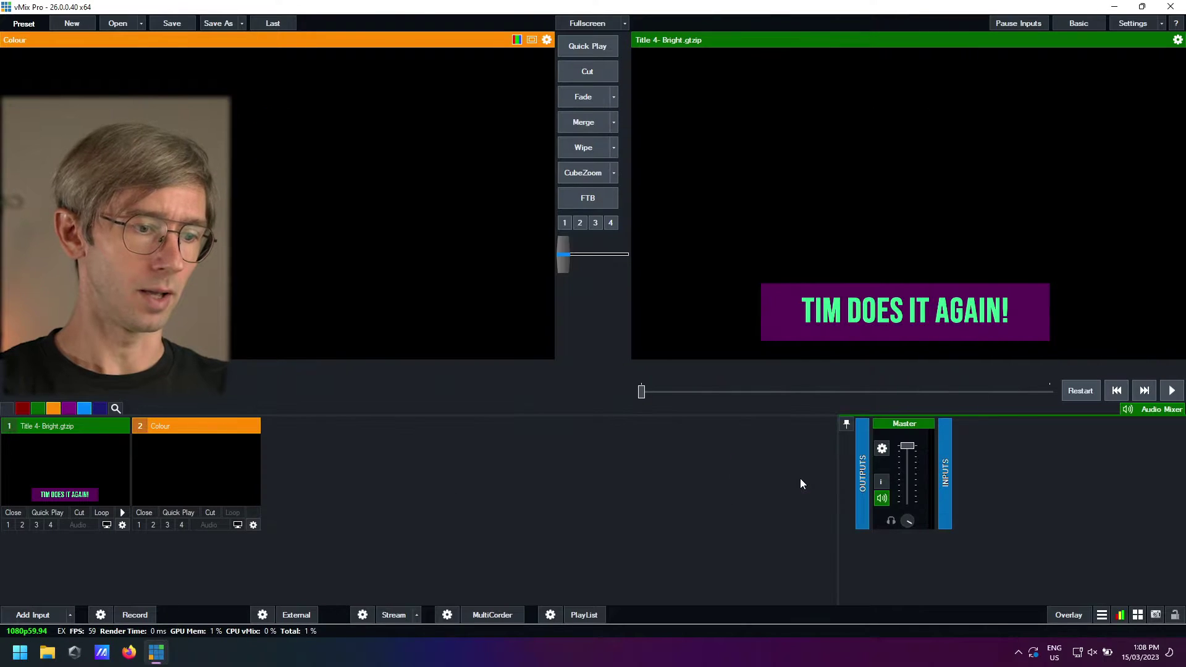
click(211, 512)
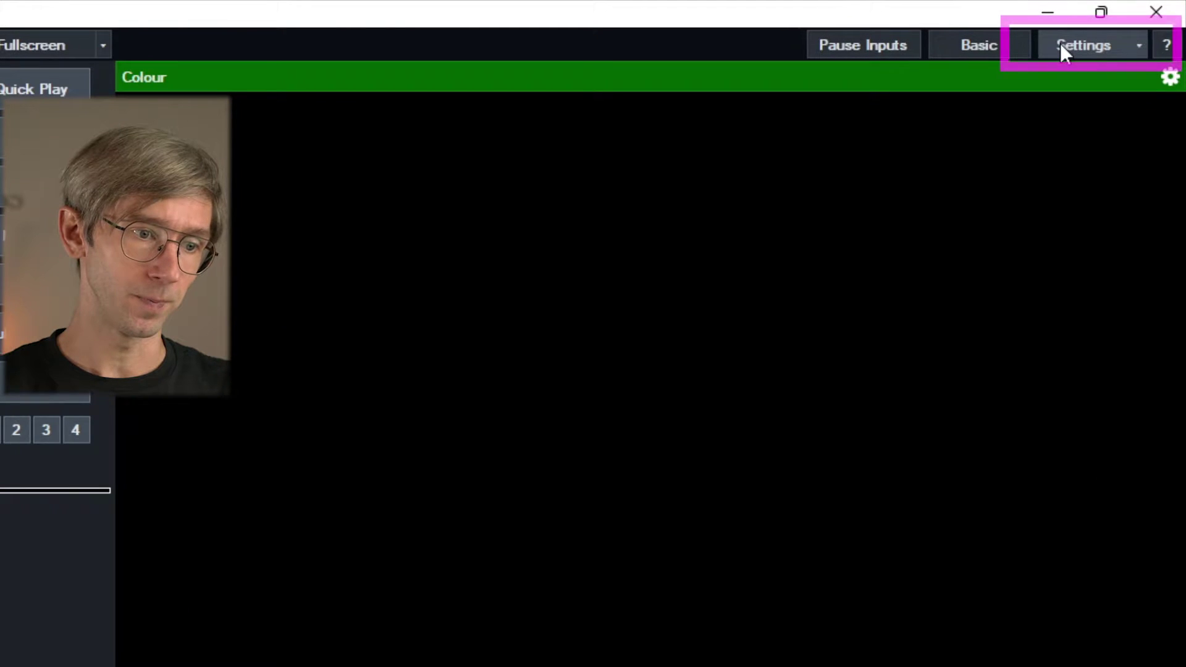
Switch NDI on for Output 1 in the Outputs / NDI / SRT settings.
click(1125, 23)
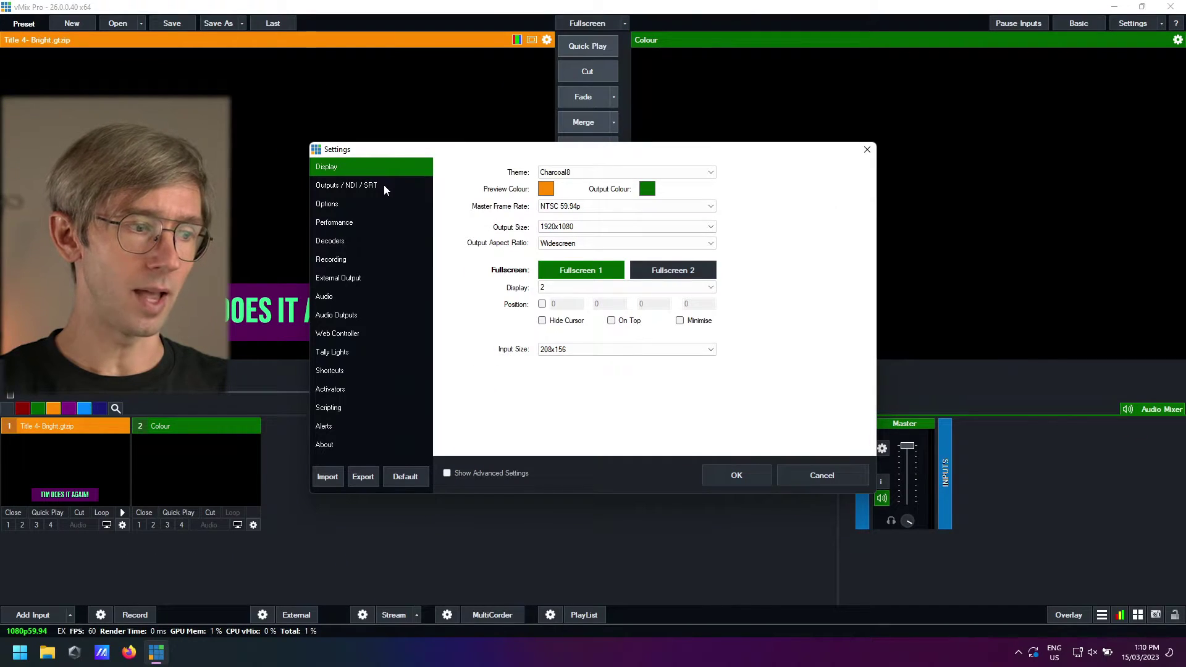
click(384, 185)
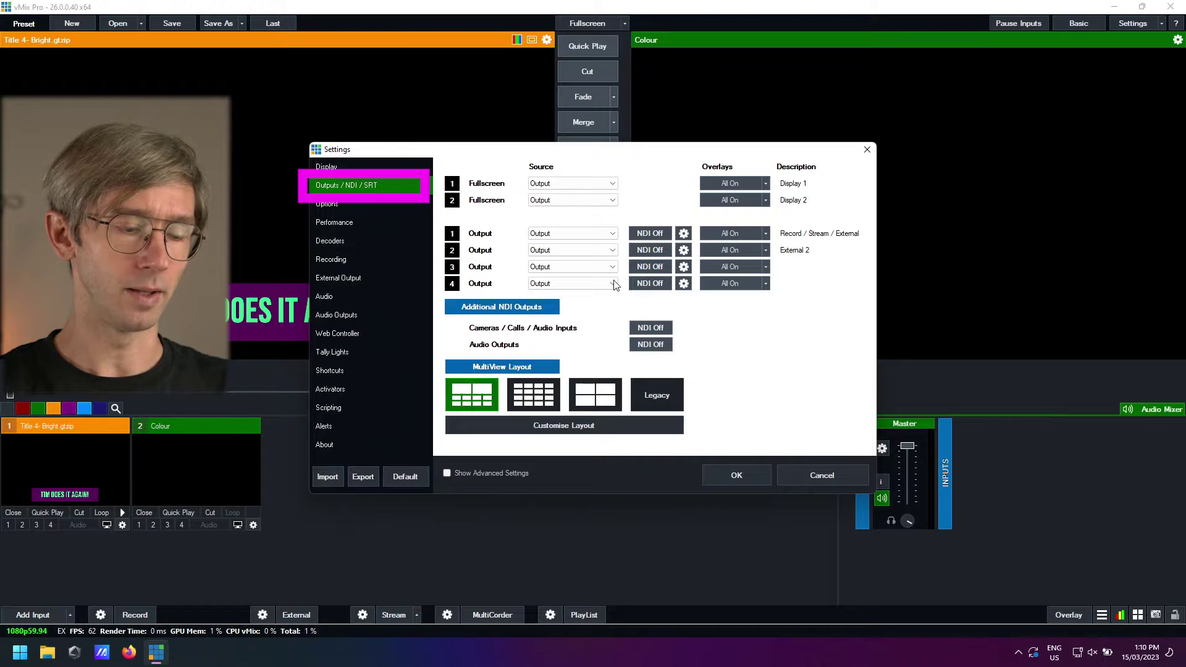
click(825, 477)
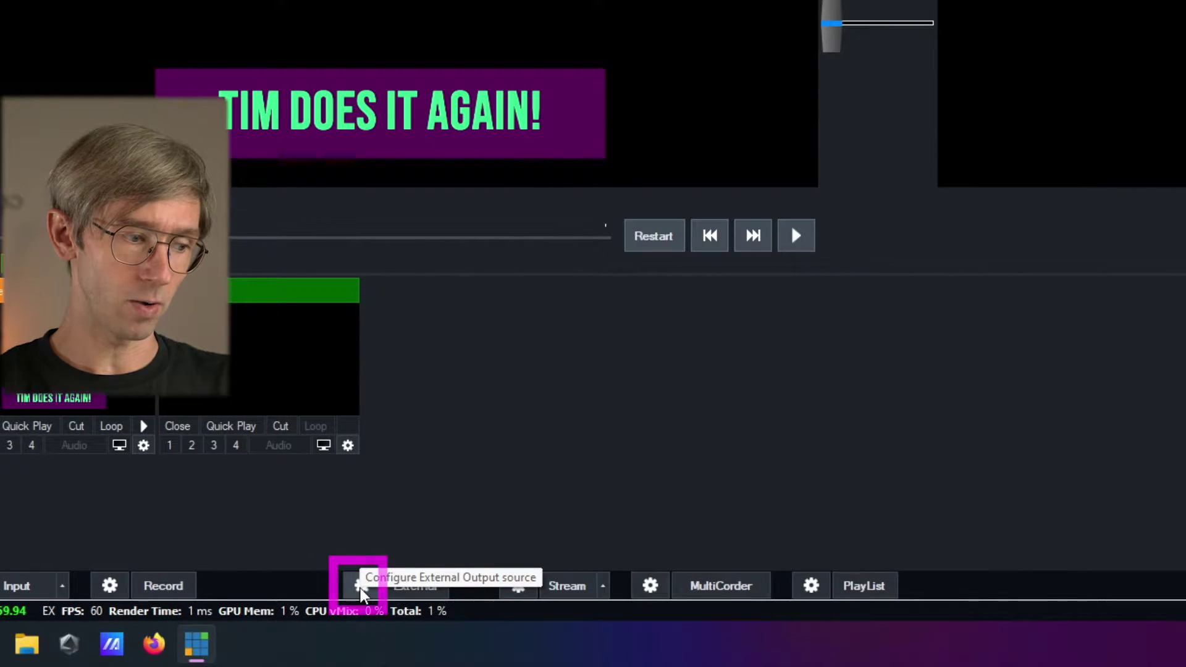
click(261, 616)
click(401, 539)
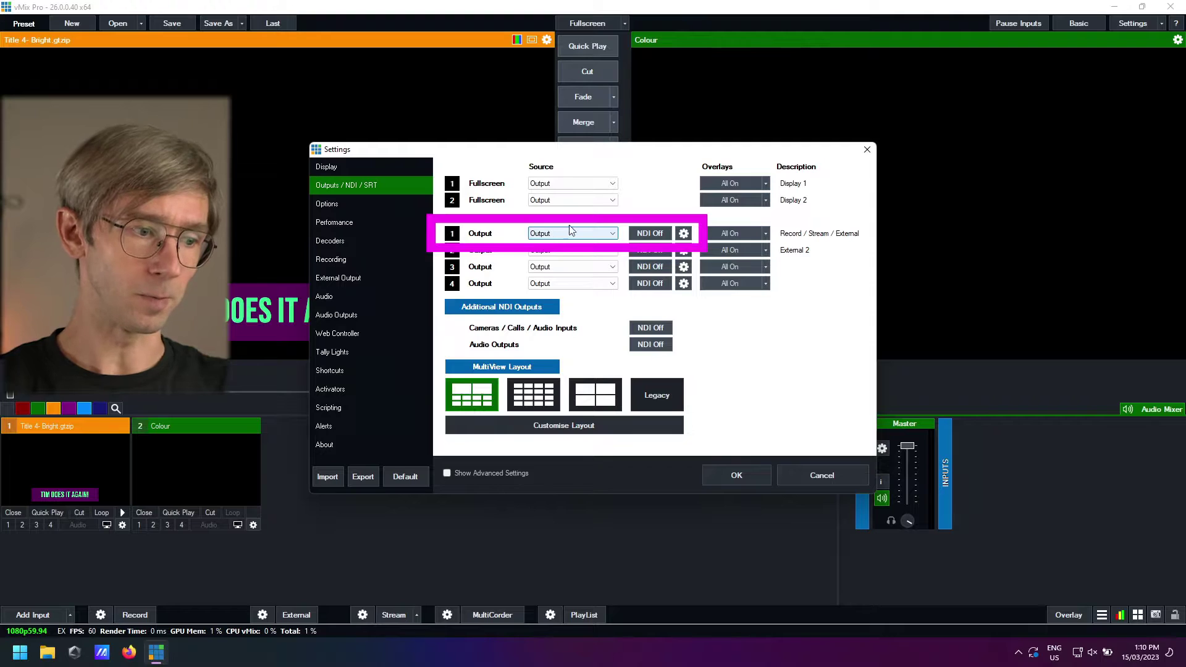
click(648, 234)
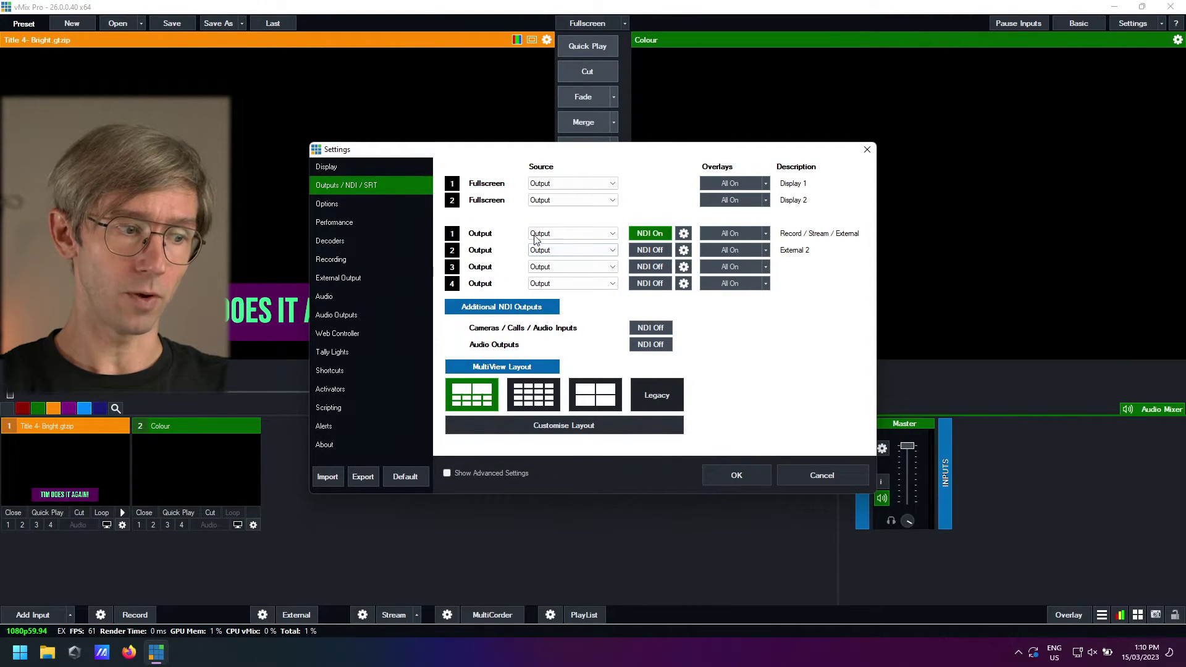
Set Output 1's alpha channel to Straight and close both settings windows with OK.
click(683, 234)
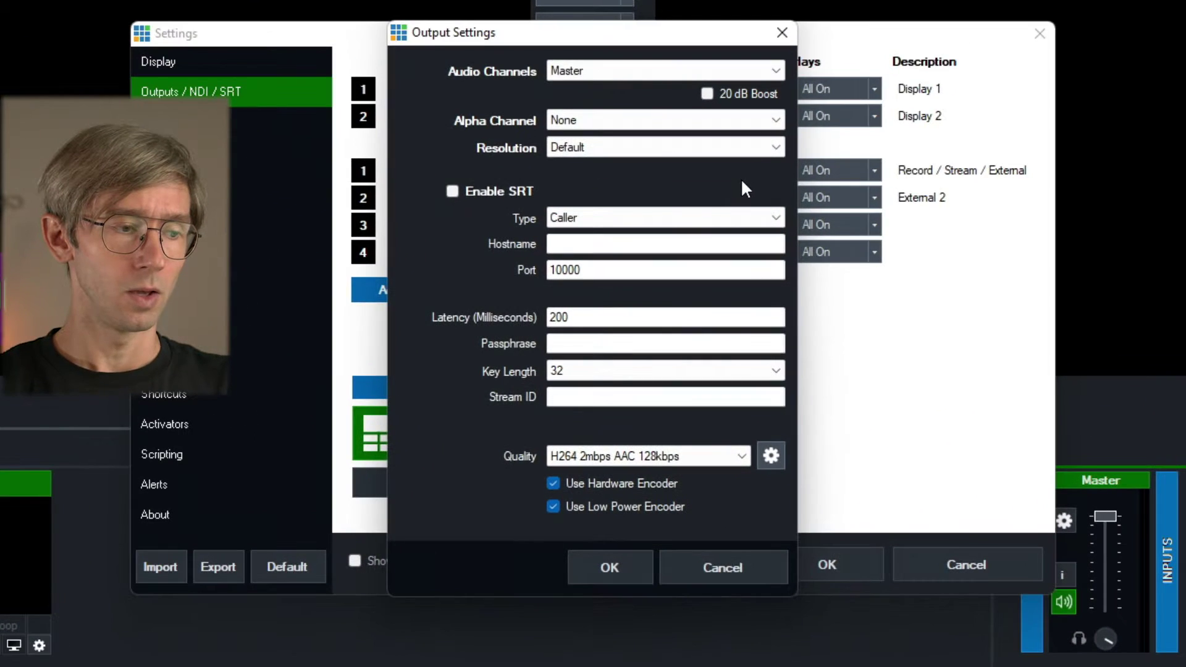
click(563, 124)
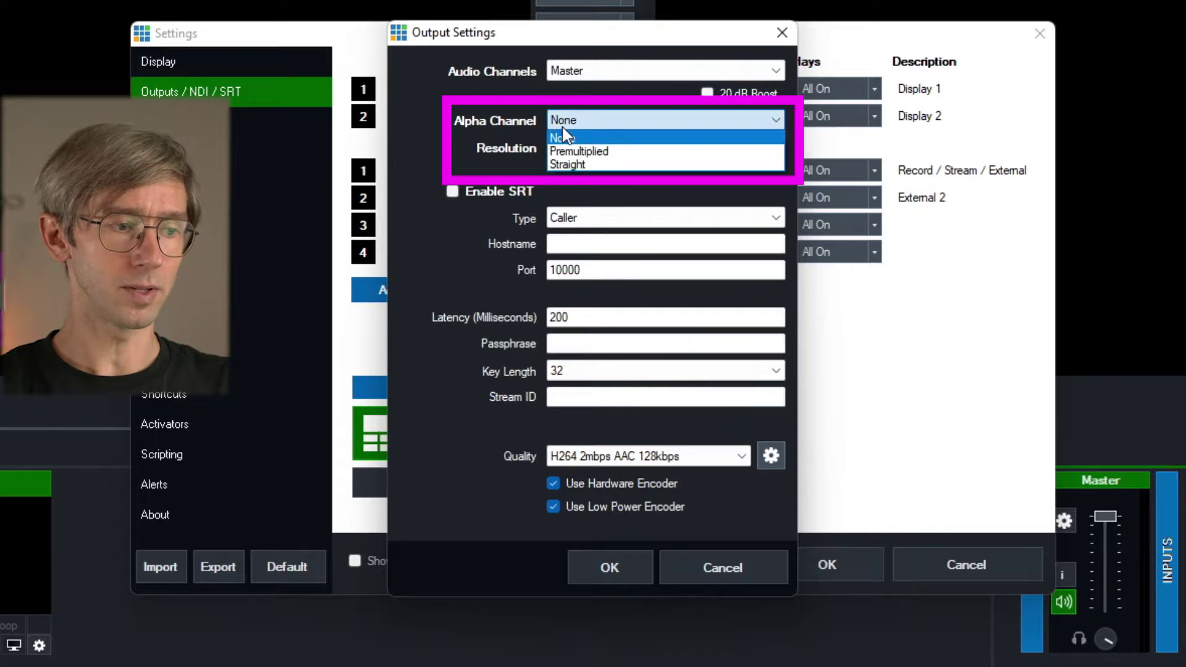
click(595, 164)
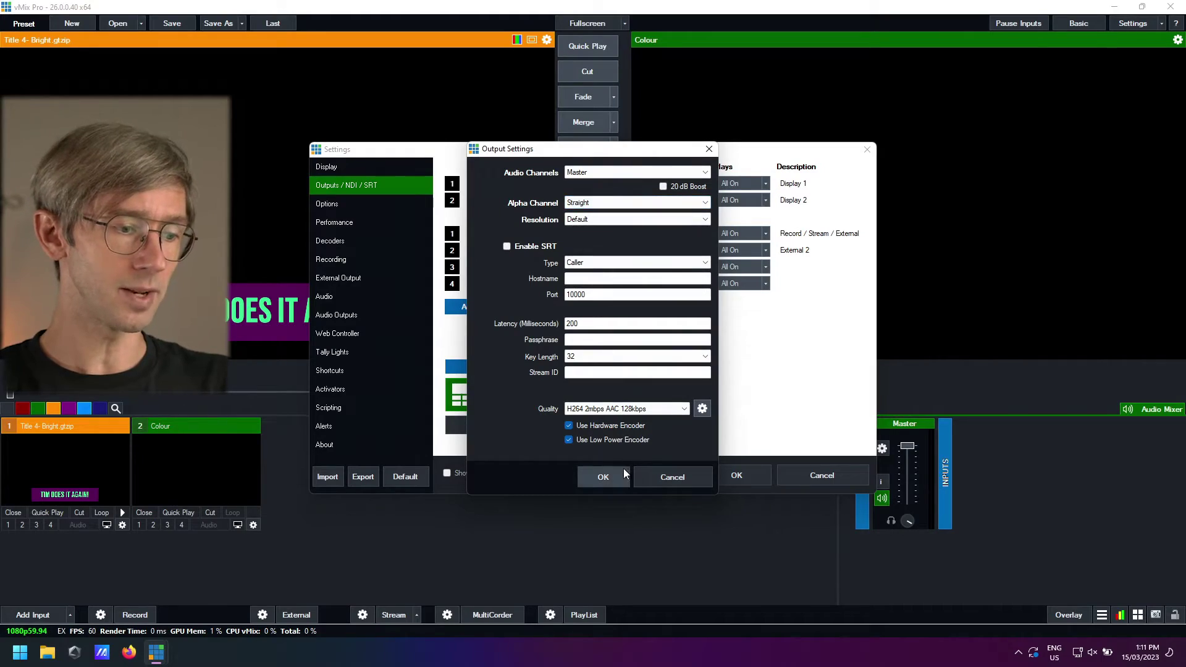
click(612, 476)
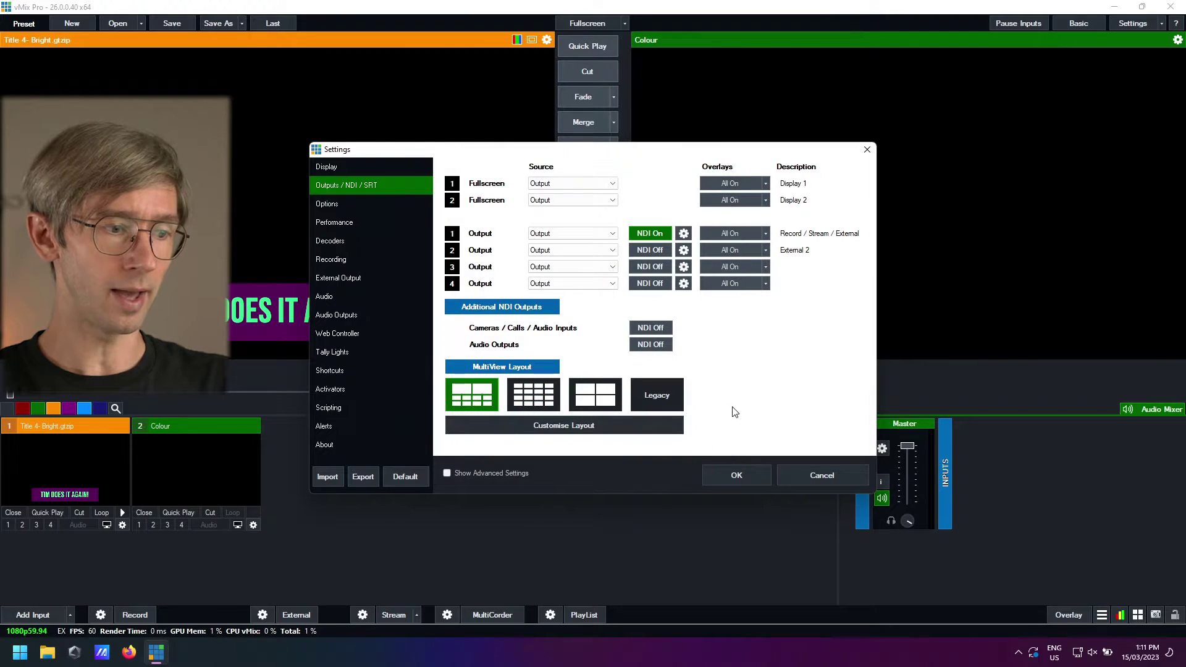
click(744, 477)
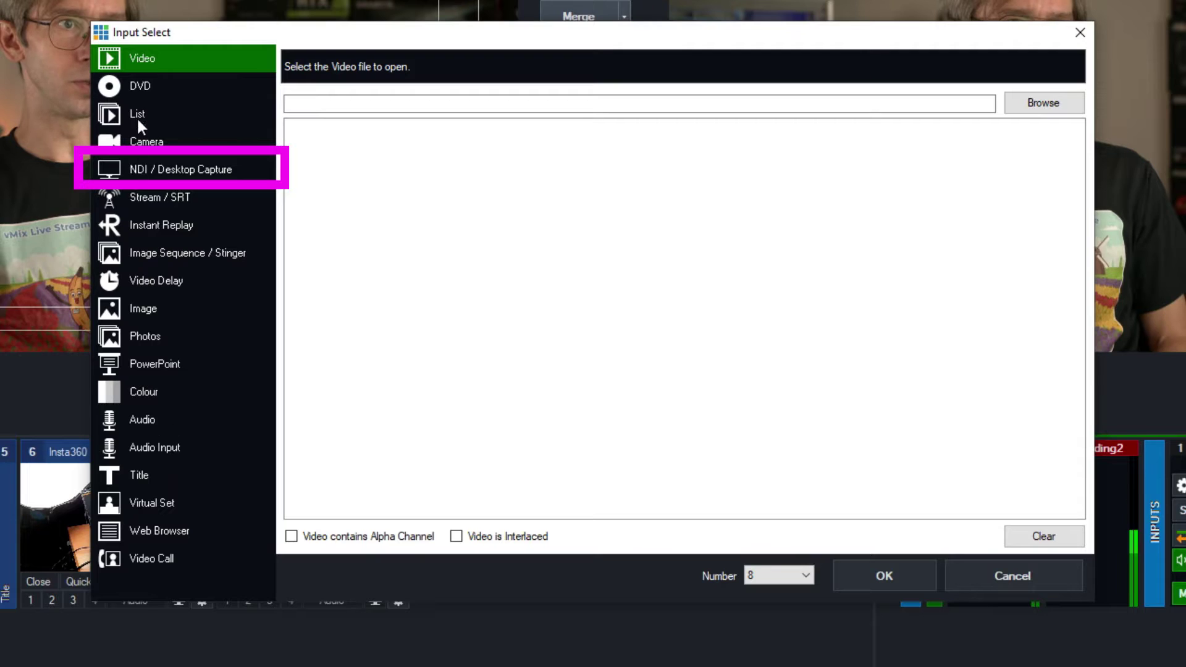
Add the TUF-22-LAPTOP 'vMix - Output 1' NDI source as a new input.
click(190, 174)
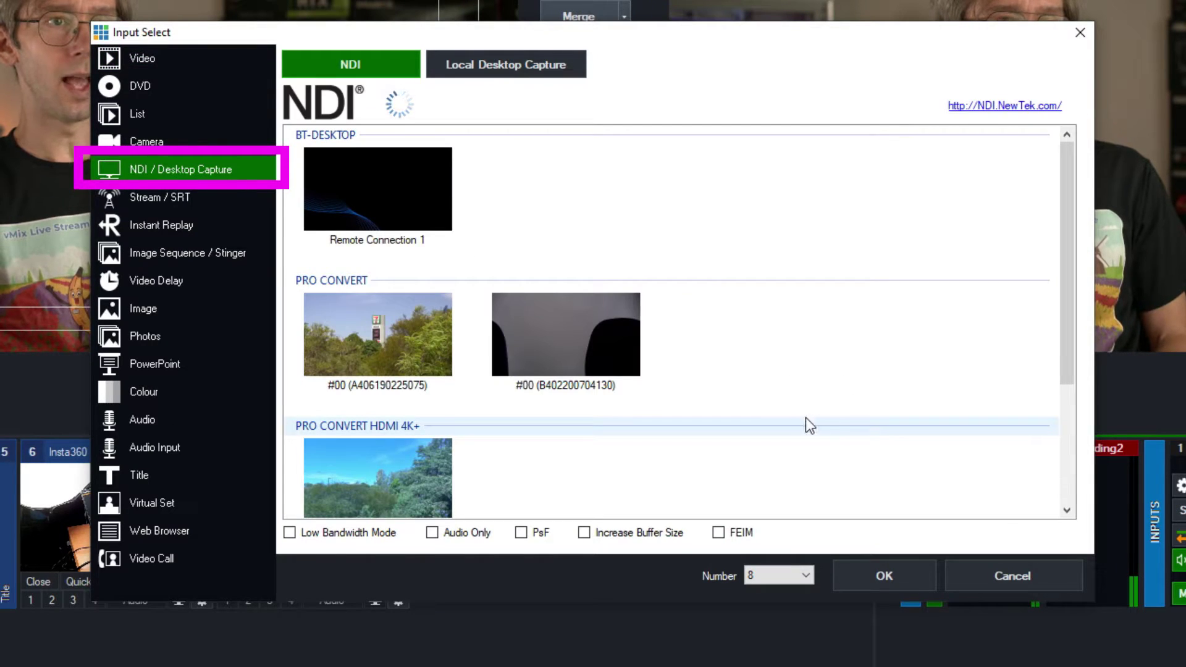
scroll(735, 346, down, 3)
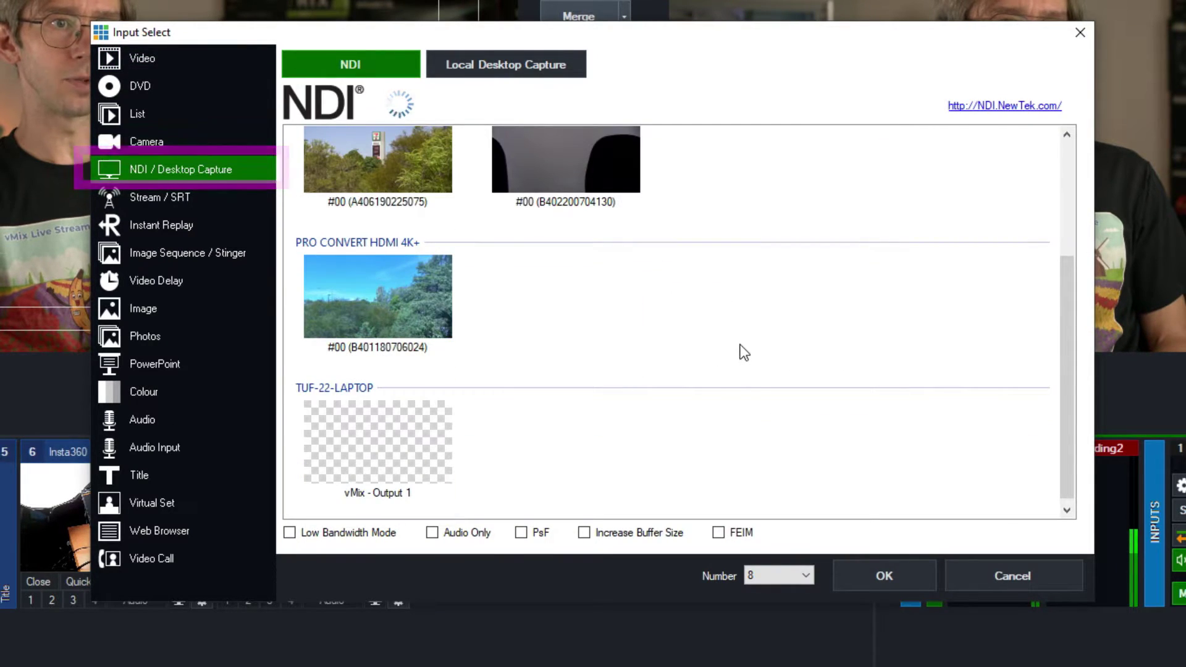
click(392, 456)
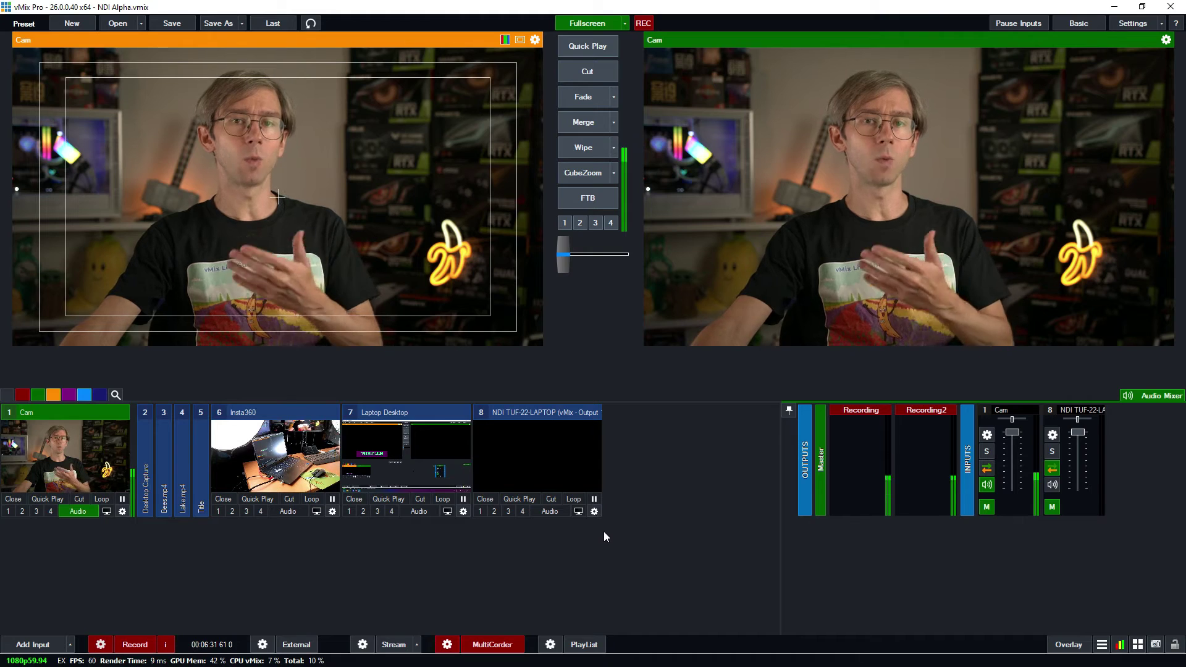
Show input 8, the laptop's NDI title, on overlay 1.
click(480, 512)
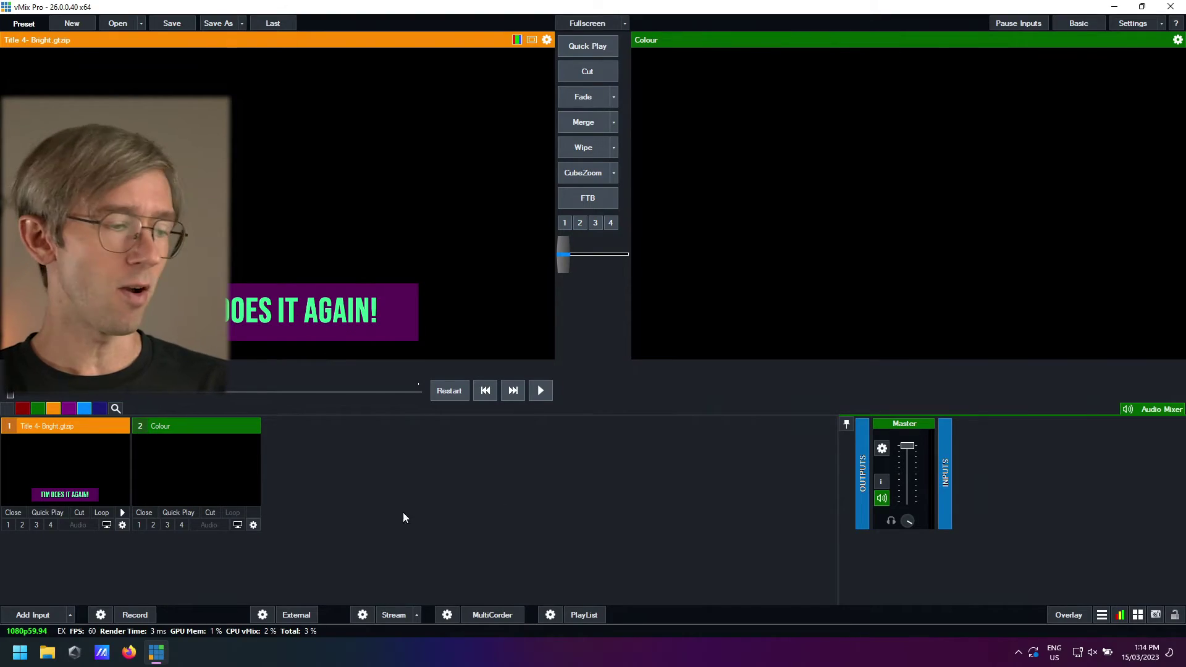
Add Wallaby.mp4 from the vMix Testing 1080 59-94 Copy folder as a video input.
click(31, 616)
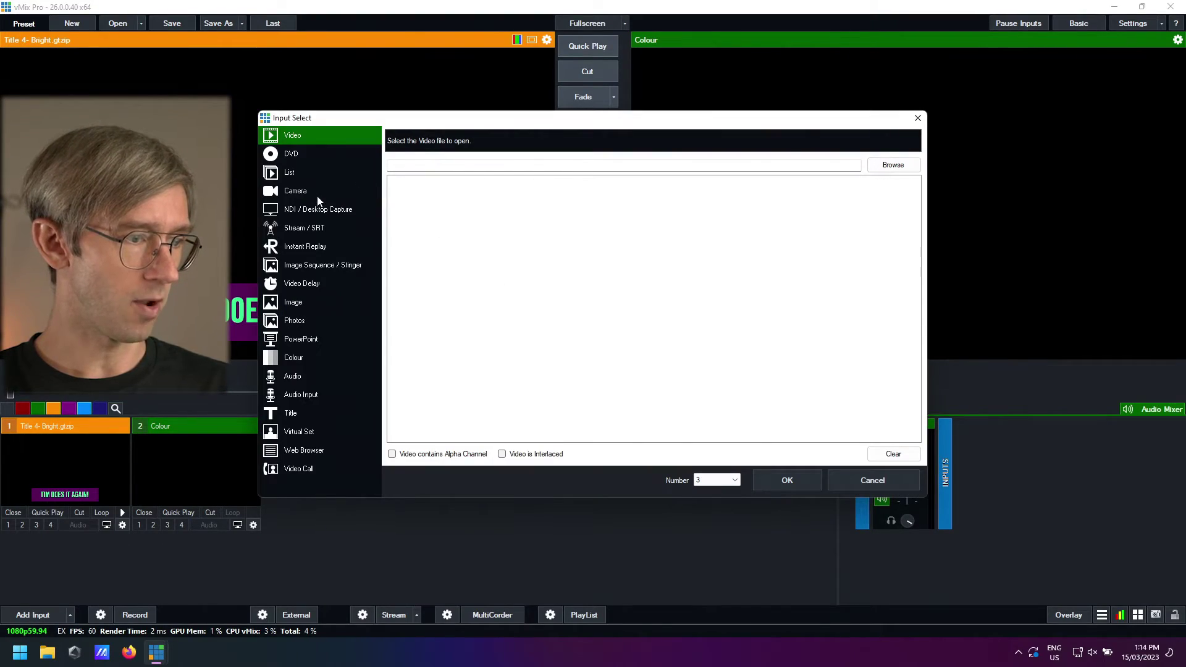
click(885, 168)
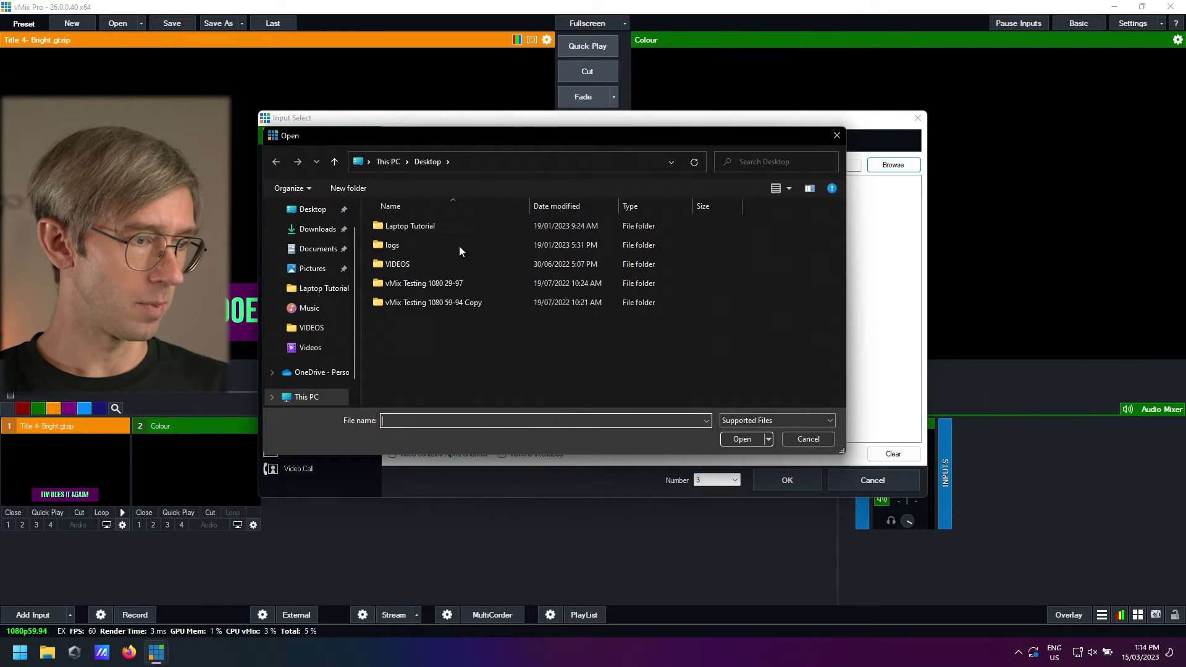
double_click(451, 298)
double_click(536, 249)
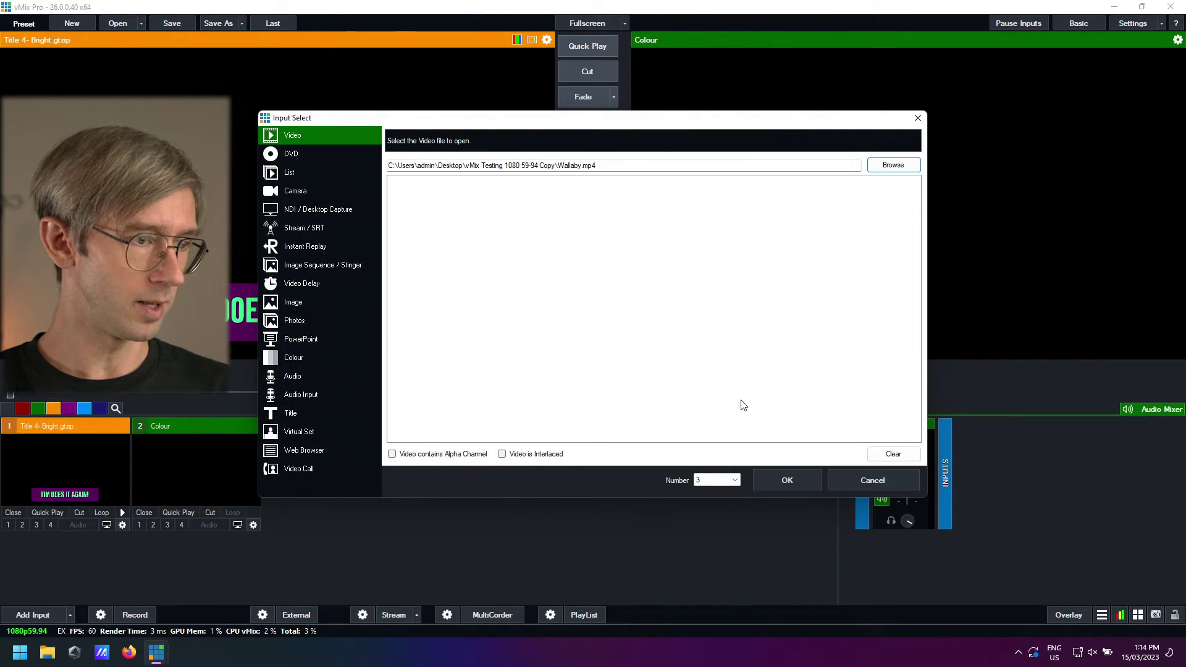
click(800, 483)
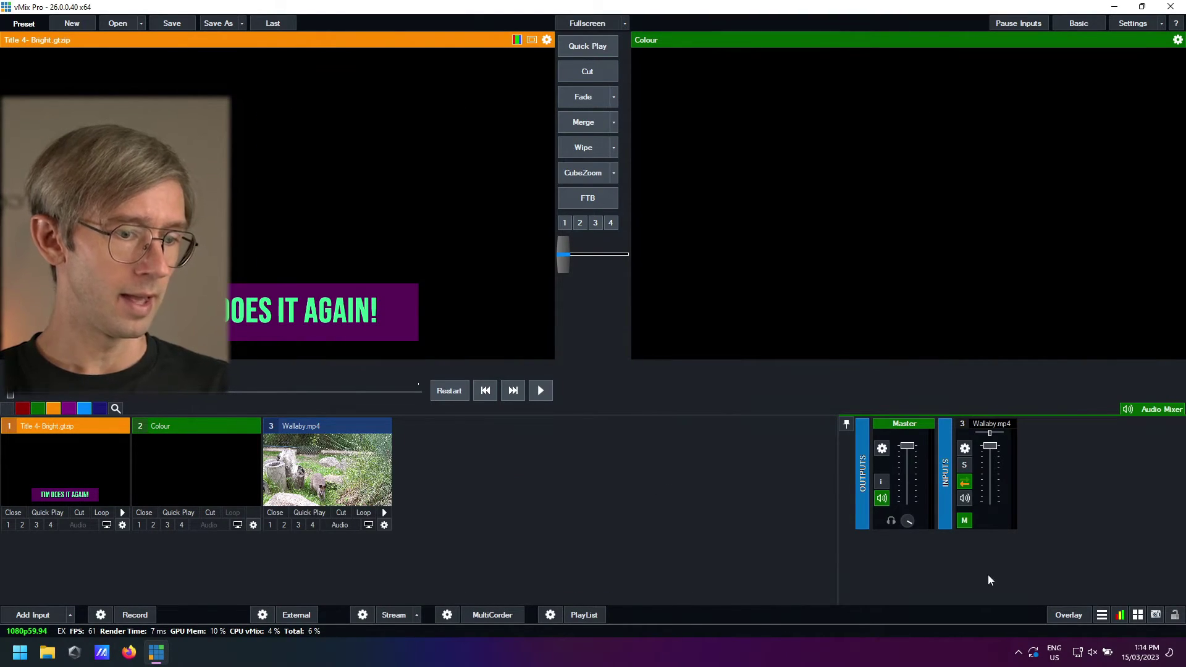
Make overlay 2 a PictureInPicture, shrunk and placed in the top-left corner.
click(1057, 615)
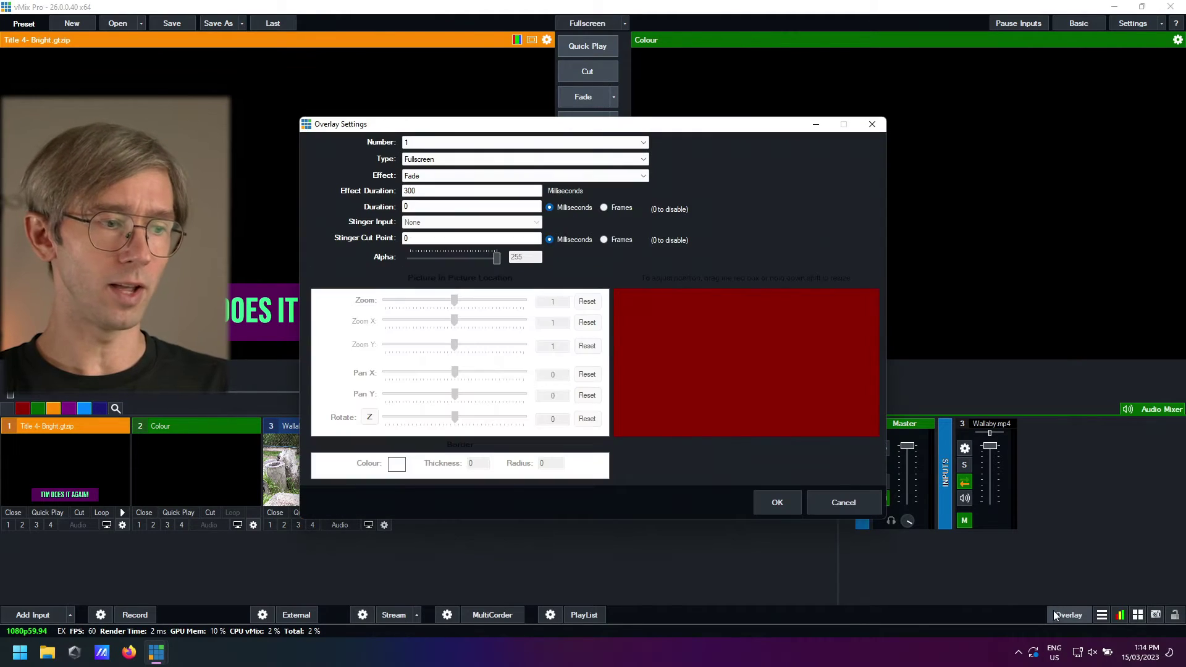
click(524, 143)
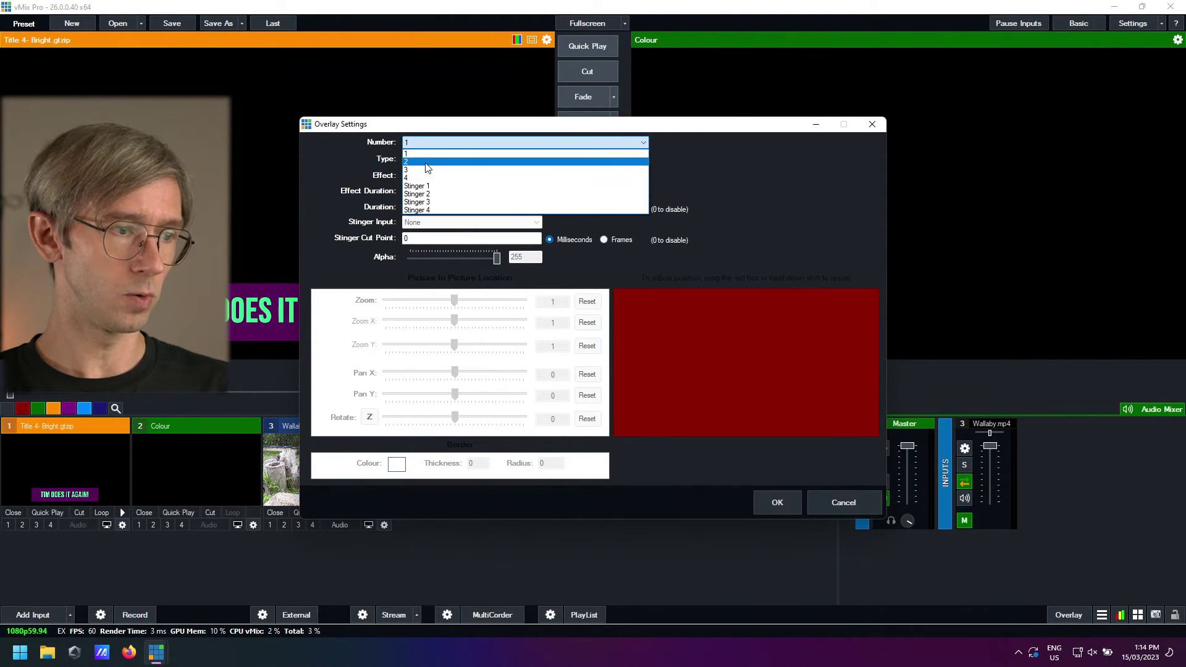
click(429, 164)
click(523, 159)
click(454, 176)
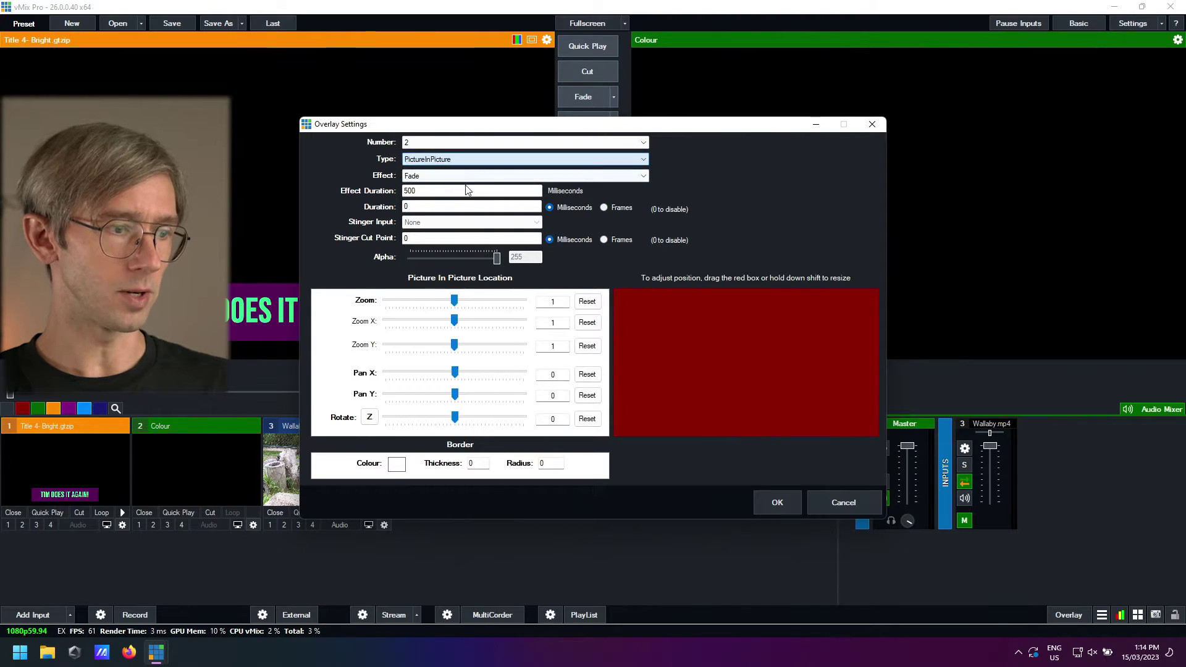
drag(869, 386, 674, 353)
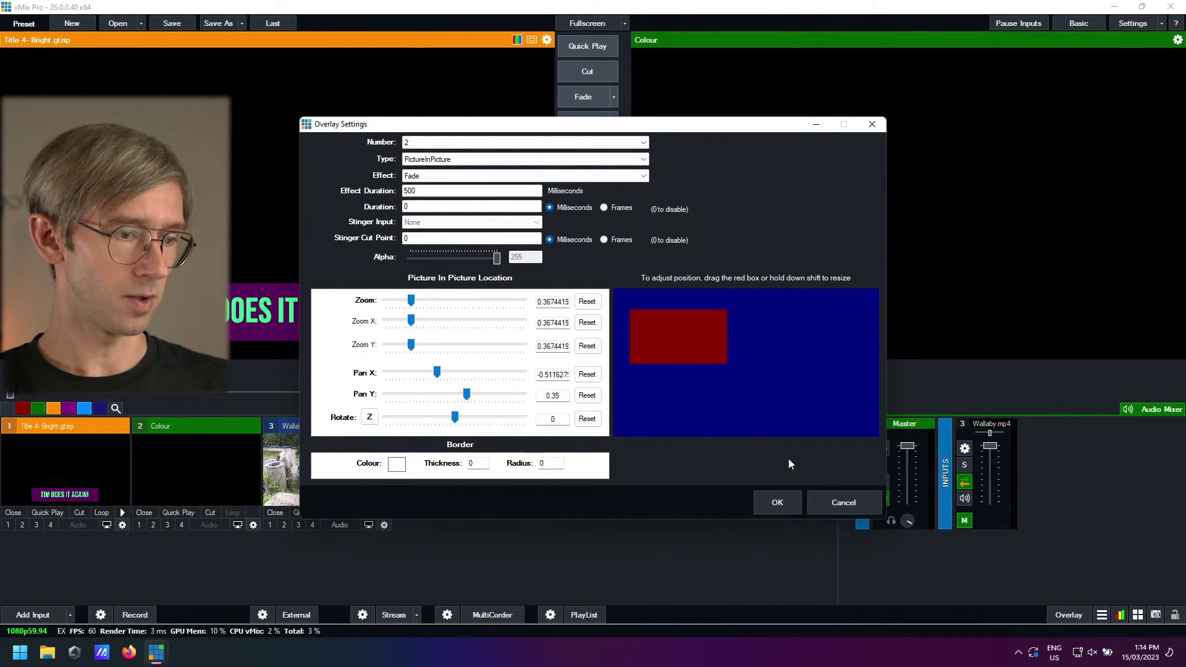
click(780, 502)
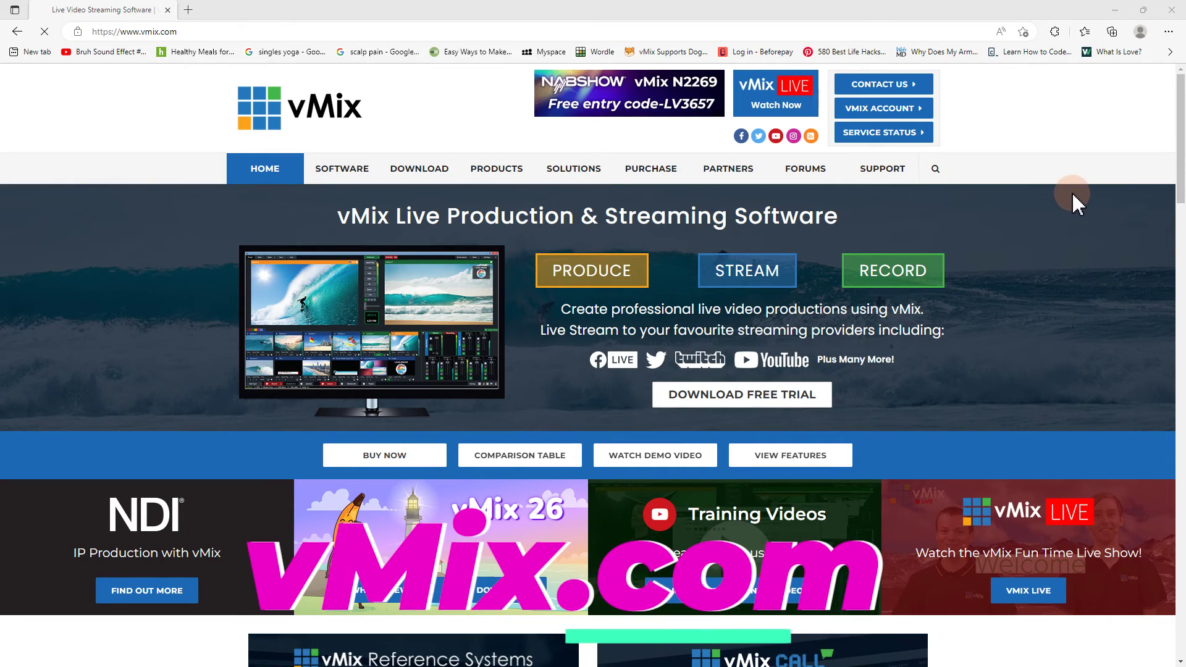
Go to the vmix.com Email Support page and select the contact form's Full Name field.
mouse_move(884, 179)
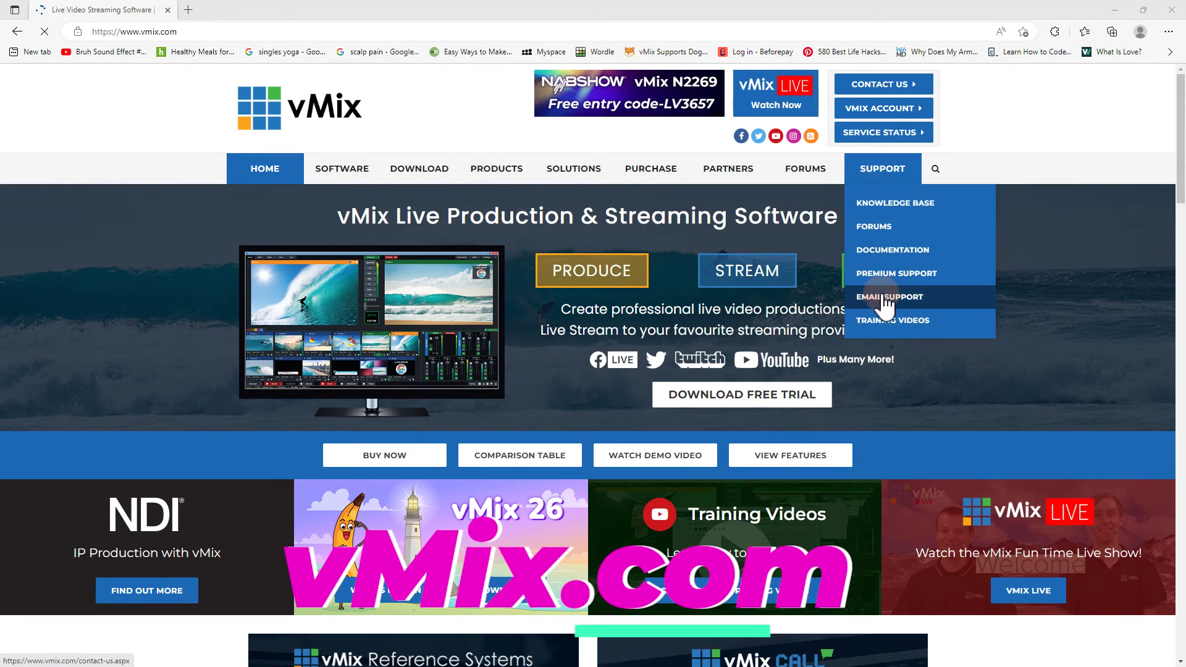
click(884, 301)
scroll(272, 426, down, 3)
click(266, 432)
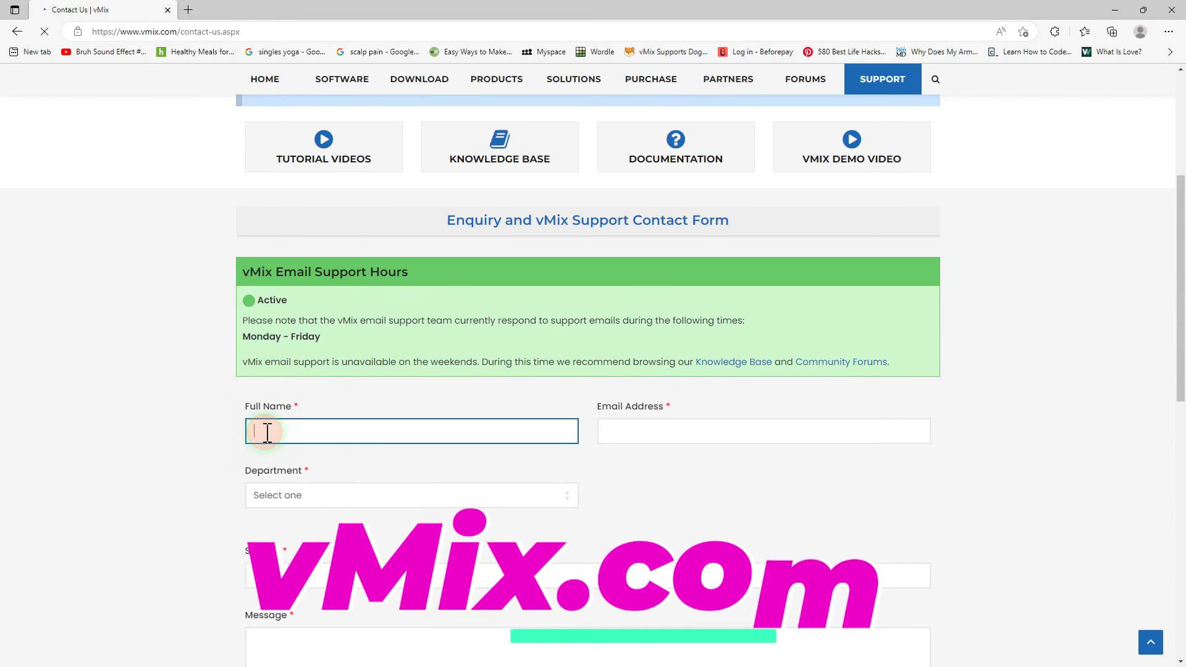